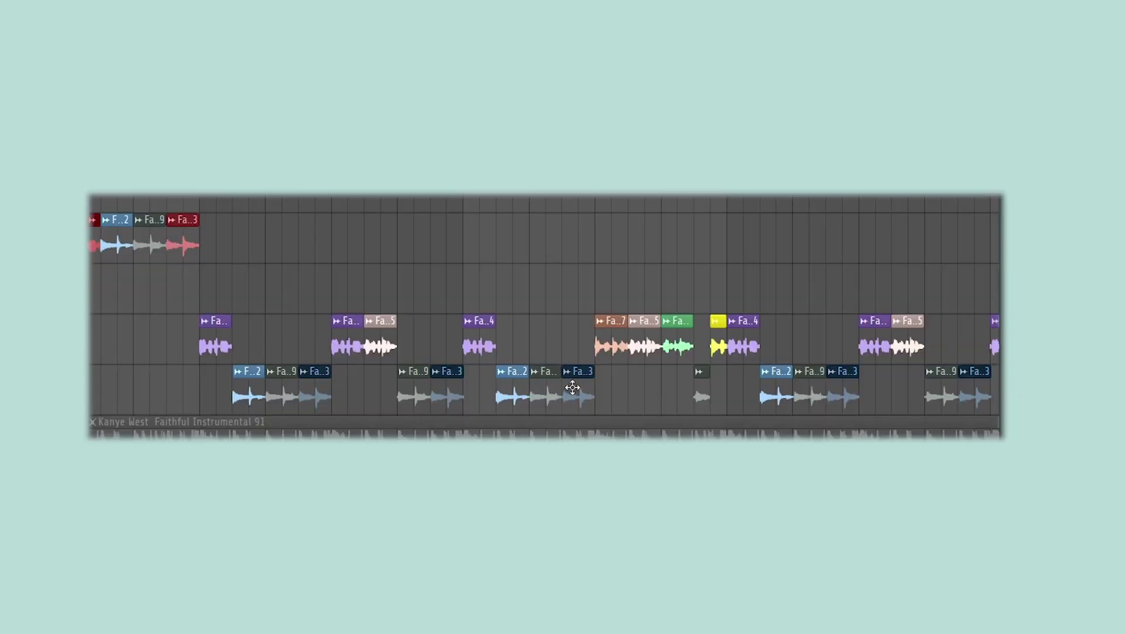
# Play back the #13 chop at the end of the first row of sample chops
pyautogui.click(573, 388)
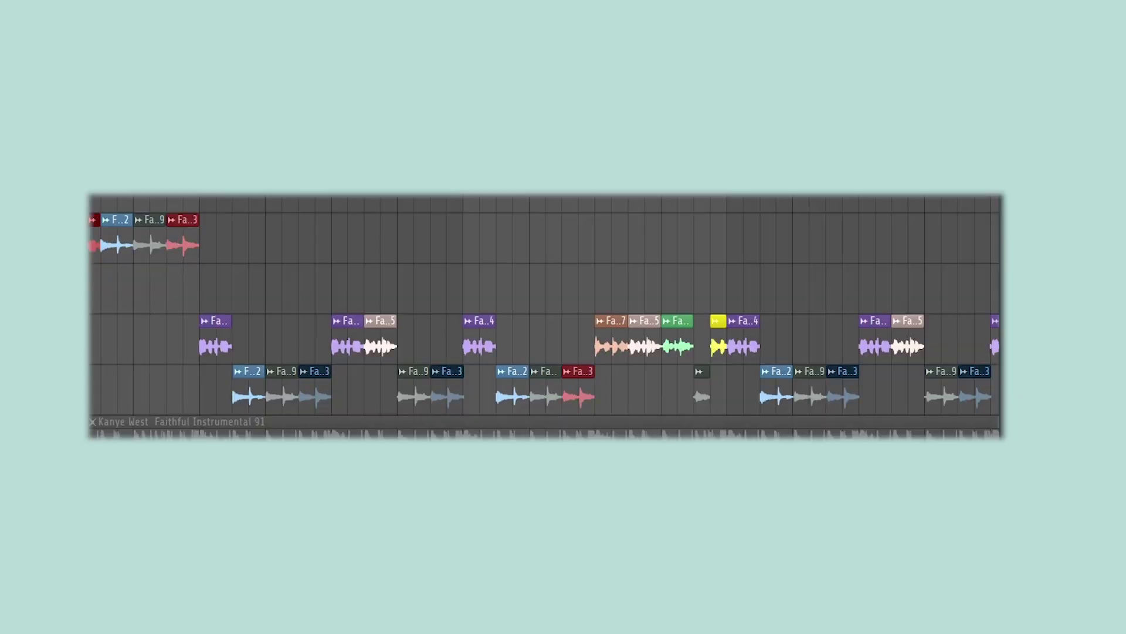
pyautogui.press('space')
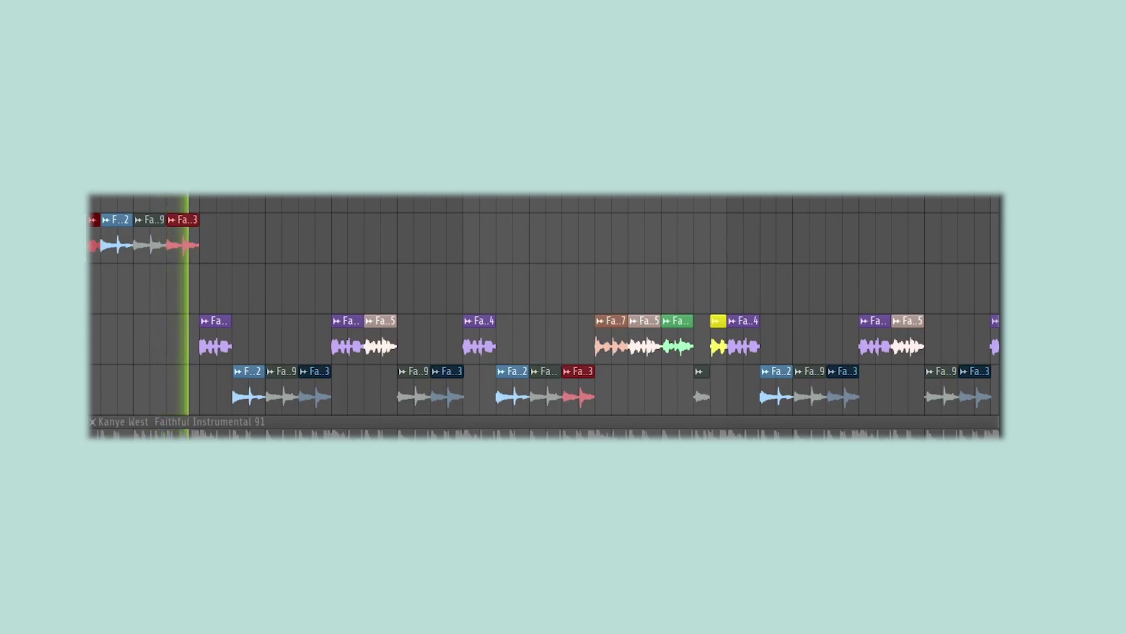
pyautogui.press('space')
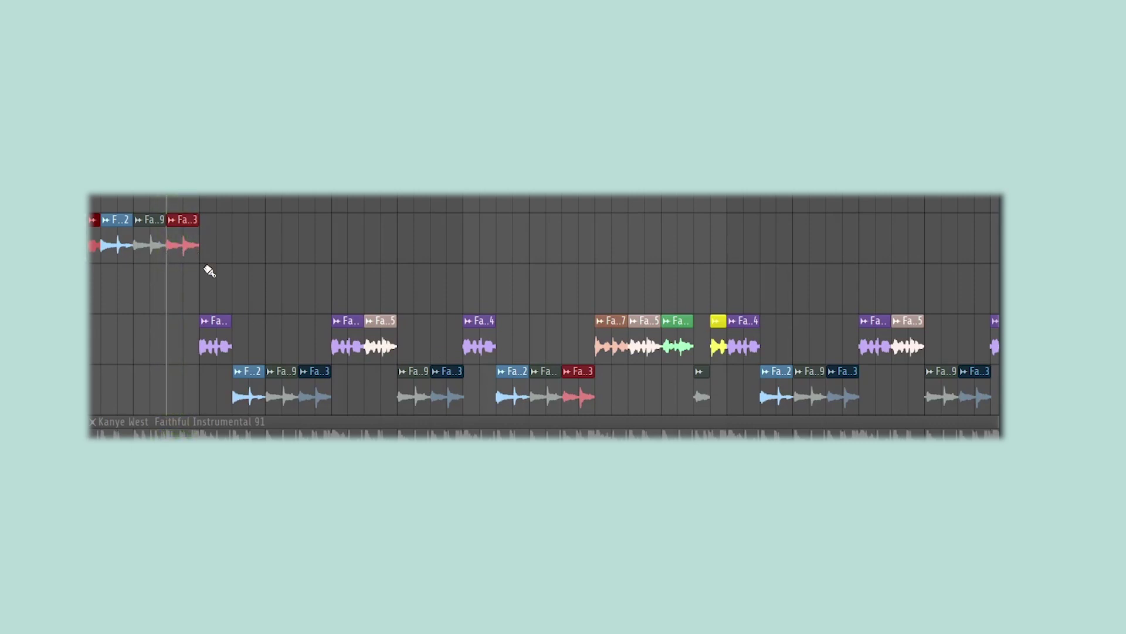
# Try extending the #13 piano chop to twice its length, listen to it, and undo the extension
pyautogui.press('space')
pyautogui.moveTo(595, 395); pyautogui.dragTo(626, 392)
pyautogui.press('space')
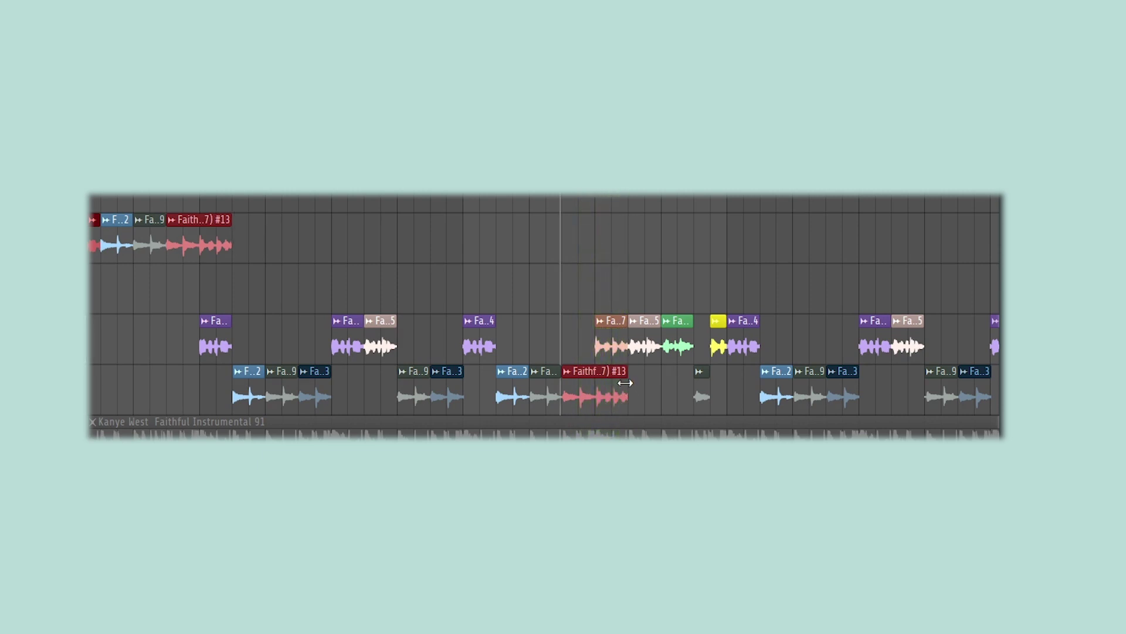
pyautogui.hotkey('ctrl', 'z')
pyautogui.press('space')
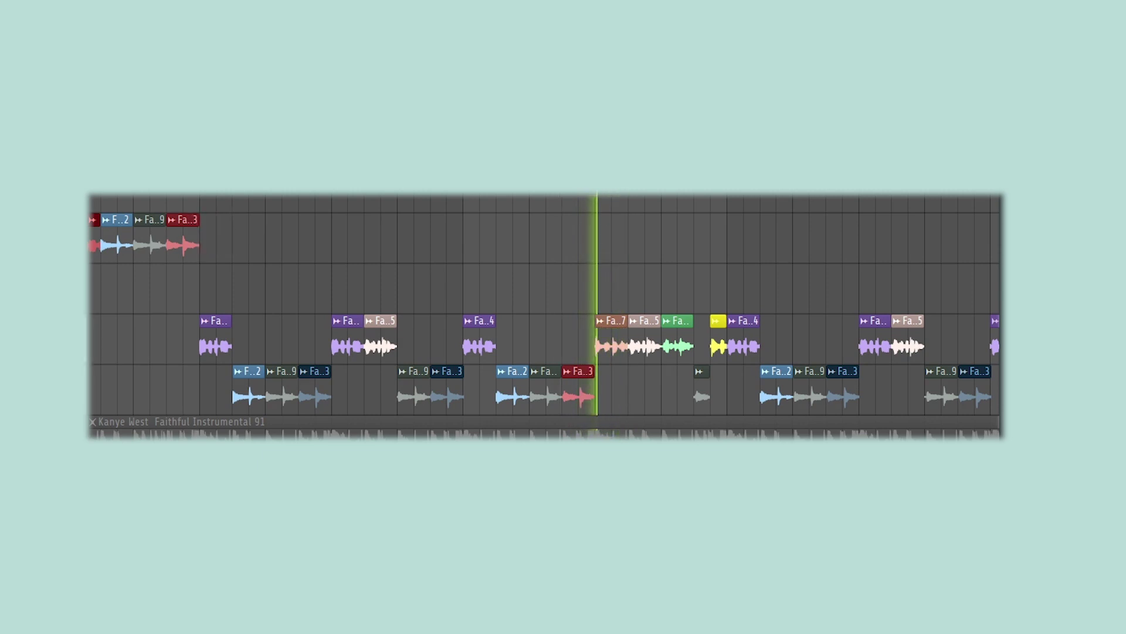
pyautogui.click(518, 233)
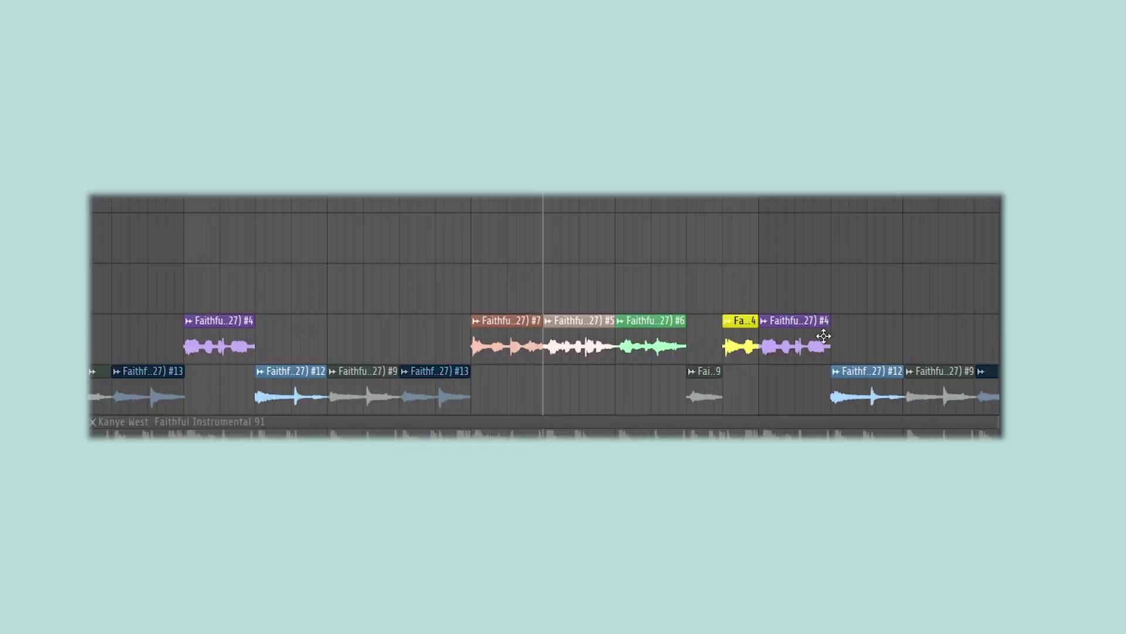
# Place a copy of the #4 chop above chops #7, #5 and #6, stretched across all three, listen, and delete it
pyautogui.moveTo(823, 336); pyautogui.dragTo(689, 275)
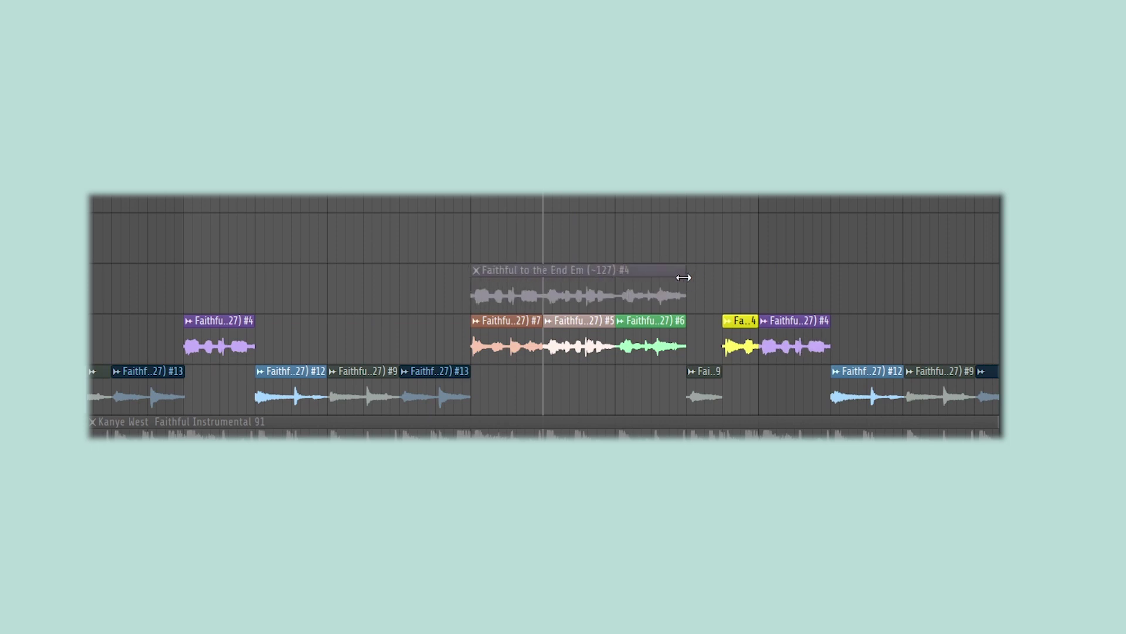
pyautogui.press('space')
pyautogui.rightClick(528, 268)
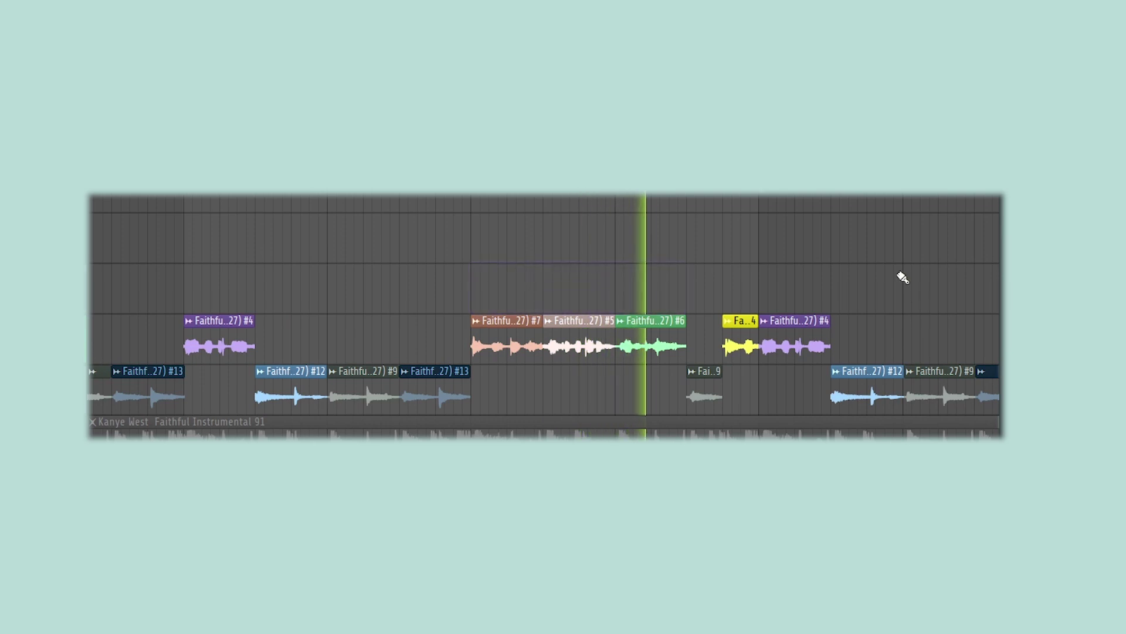
# Play the section around the short #9 chop and the yellow chop that leads into the following #4 chop
pyautogui.scroll(-2, 513, 261)
pyautogui.scroll(2, 710, 244)
pyautogui.press('space')
pyautogui.moveTo(181, 393); pyautogui.dragTo(533, 395)
pyautogui.press('space')
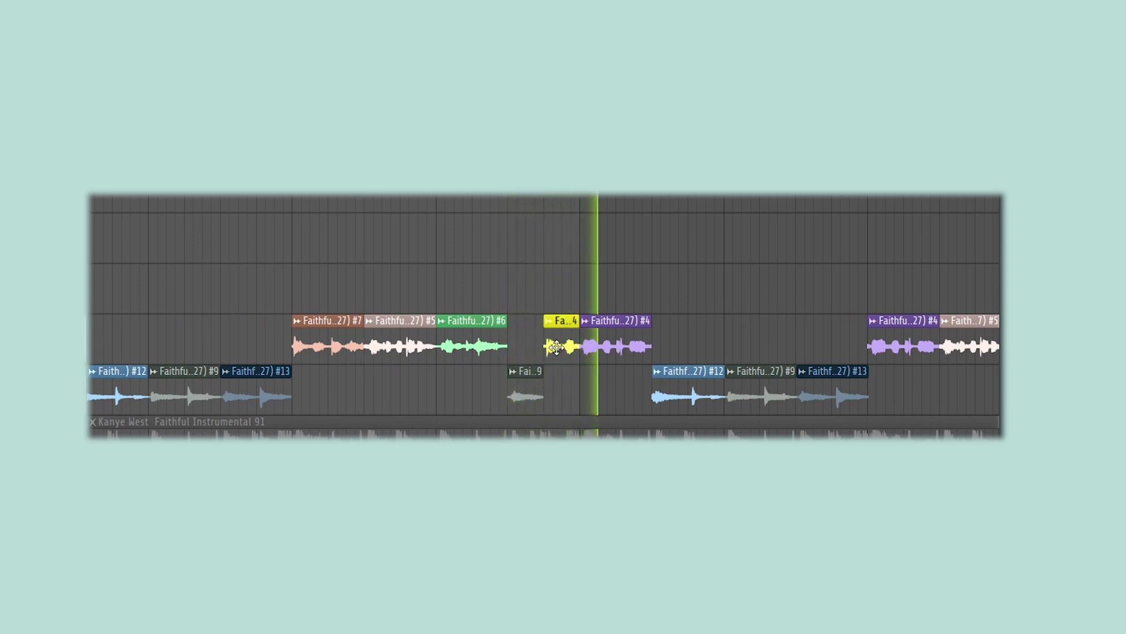
# Place another #4 chop on the track above, extend its start to the yellow chop's start, listen, and delete it
pyautogui.press('space')
pyautogui.click(602, 289)
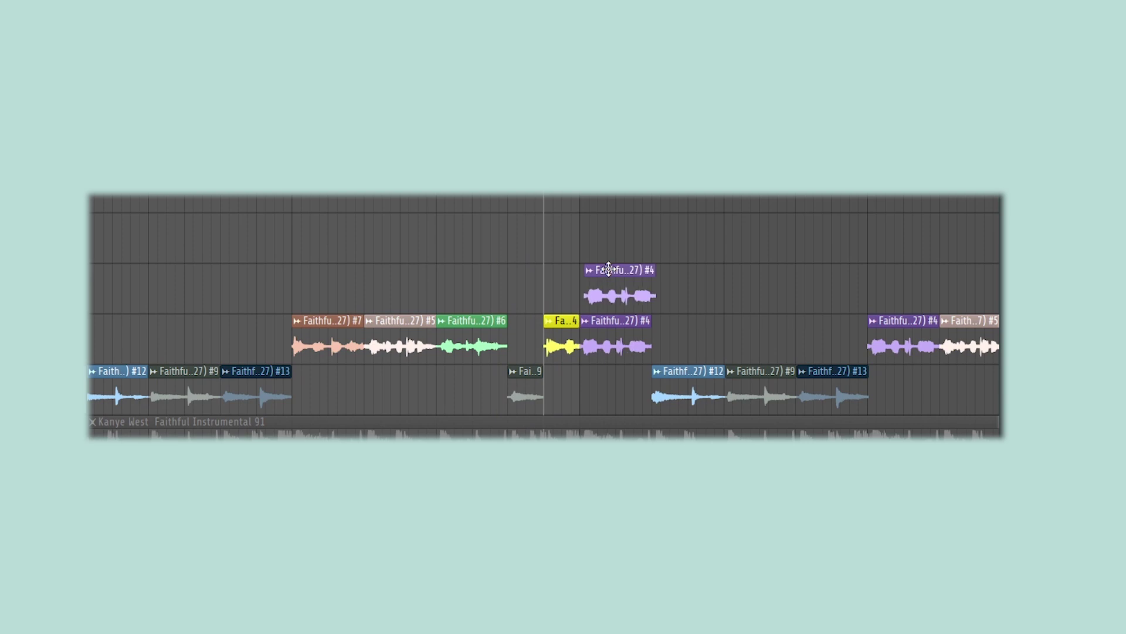
pyautogui.moveTo(581, 286); pyautogui.dragTo(545, 281)
pyautogui.press('space')
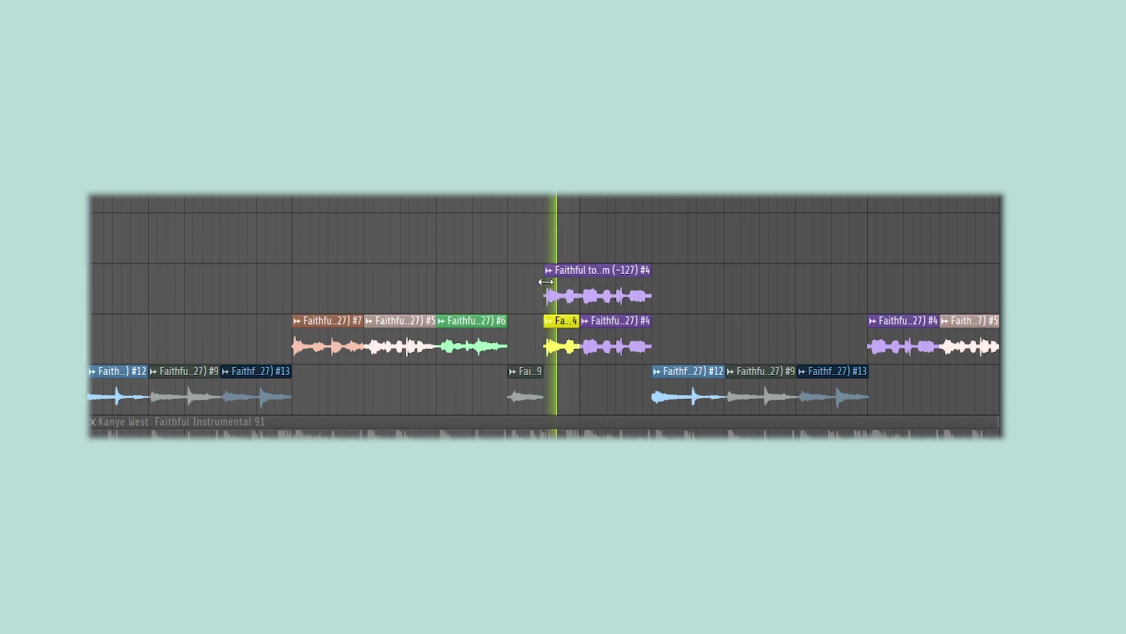
pyautogui.rightClick(604, 305)
pyautogui.press('space')
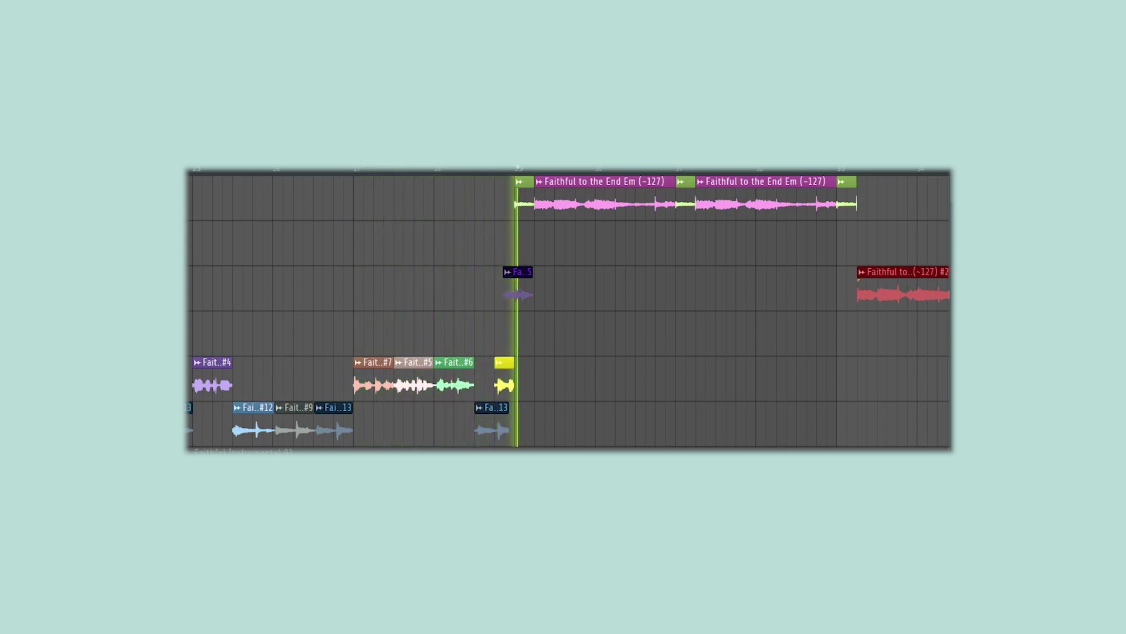
# Examine where the #15 chop begins against the yellow #14 and green #11 chops, and play the arrangement leading into it
pyautogui.scroll(-6, 334, 258)
pyautogui.scroll(6, 485, 279)
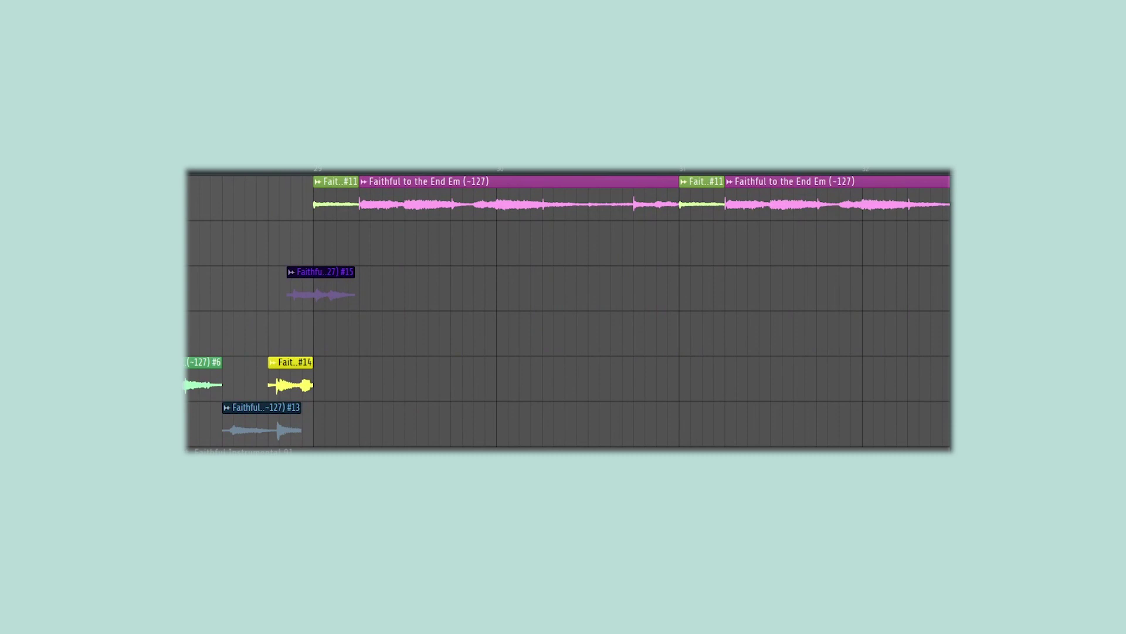
pyautogui.click(286, 288)
pyautogui.click(287, 288)
pyautogui.click(287, 287)
pyautogui.scroll(-5, 421, 246)
pyautogui.press('space')
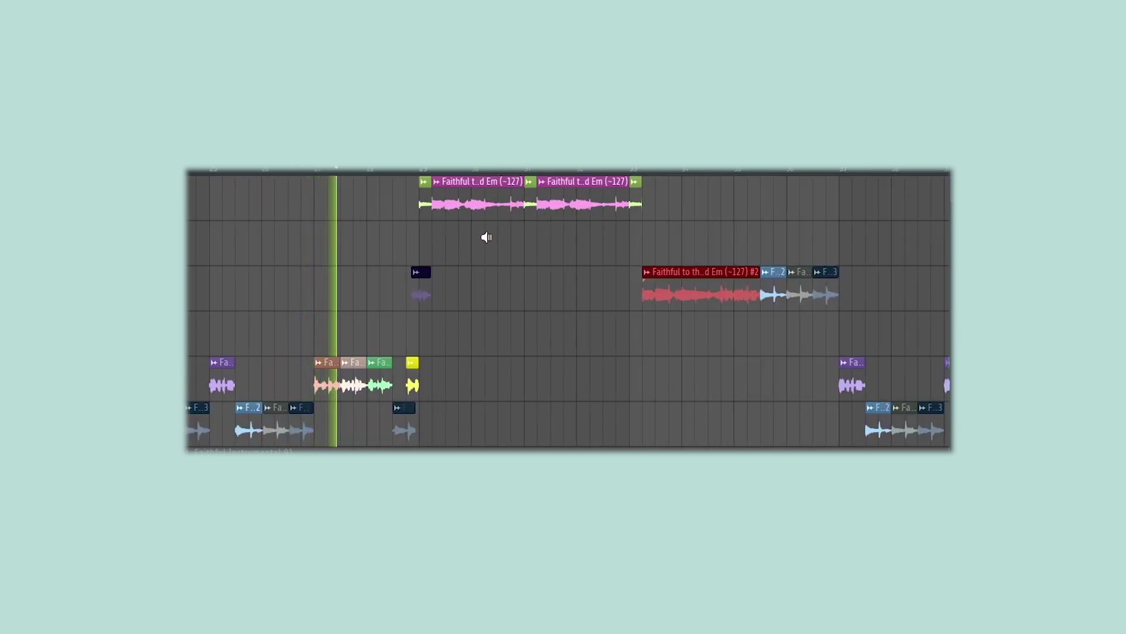
# Follow the playback through the sample loop section and examine the layout of the whole chopped arrangement
pyautogui.scroll(3, 486, 237)
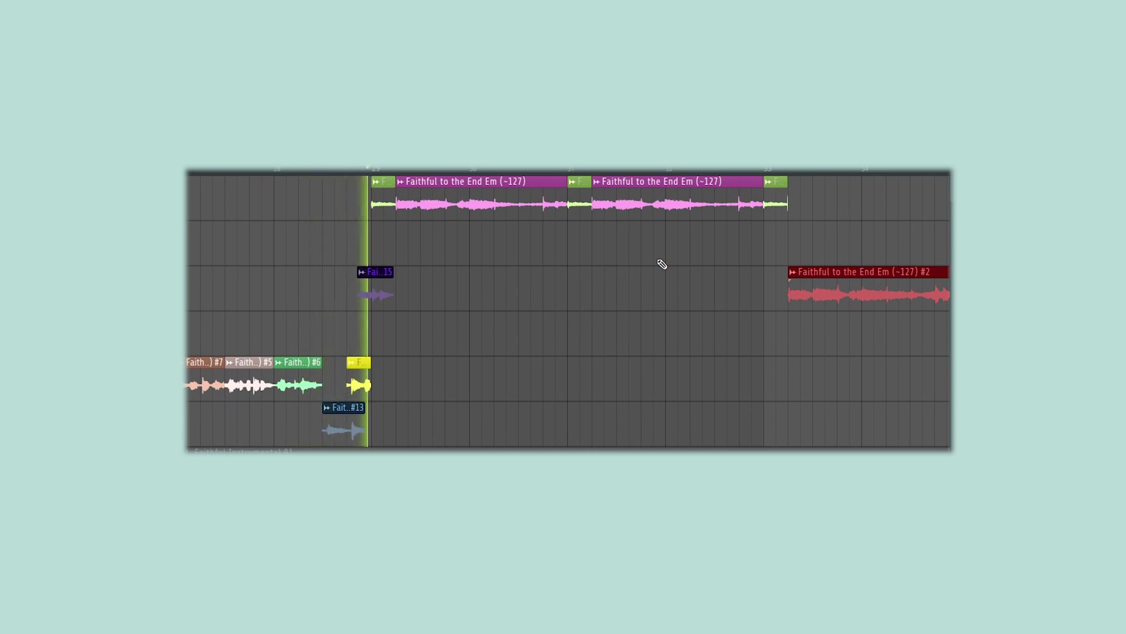
pyautogui.scroll(-5, 662, 265)
pyautogui.scroll(4, 335, 352)
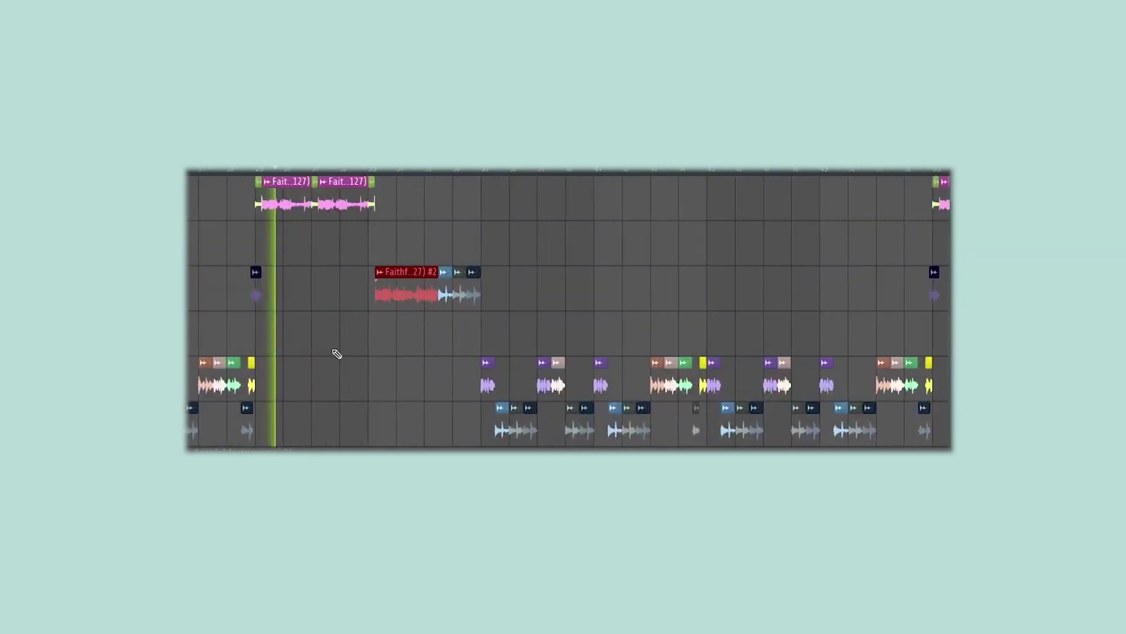
pyautogui.scroll(-3, 217, 366)
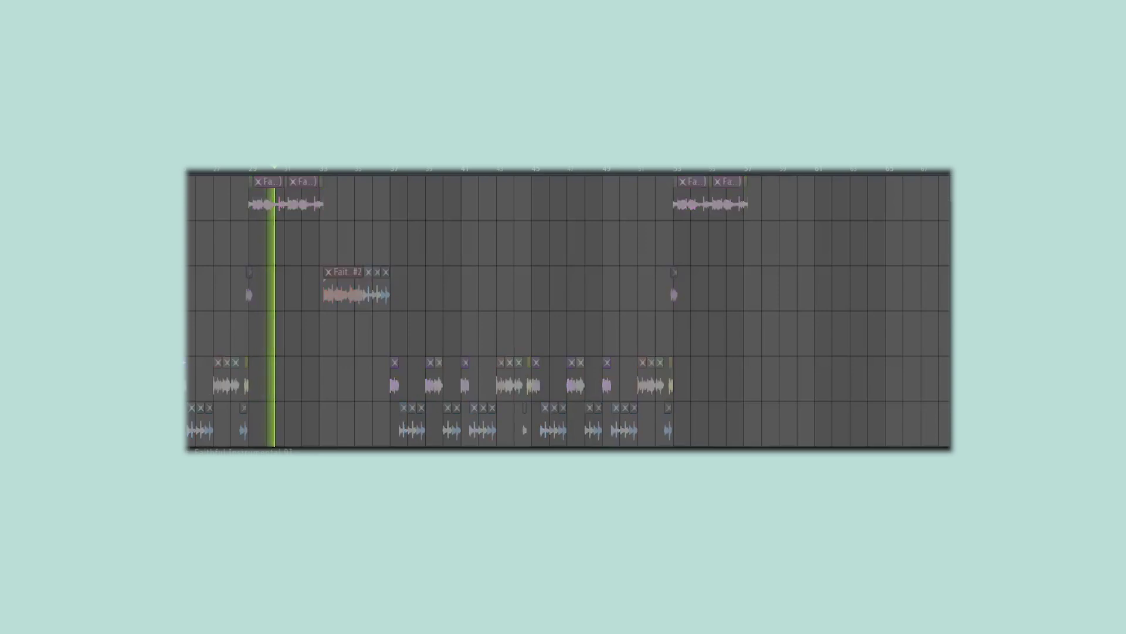
pyautogui.scroll(3, 258, 420)
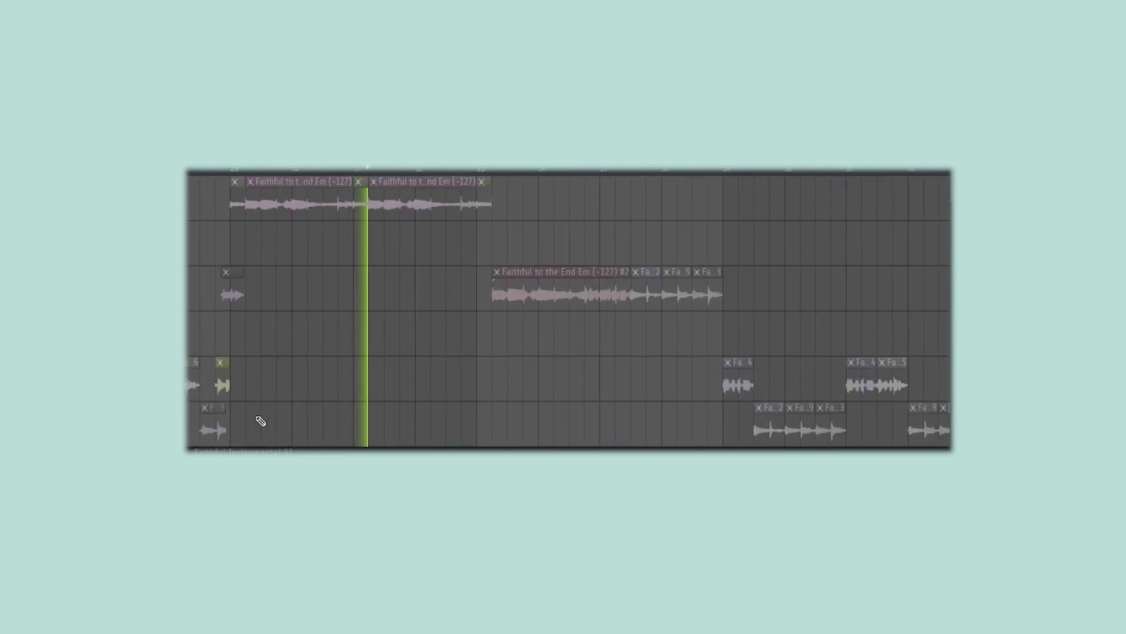
pyautogui.scroll(-3, 281, 409)
pyautogui.scroll(-4, 281, 409)
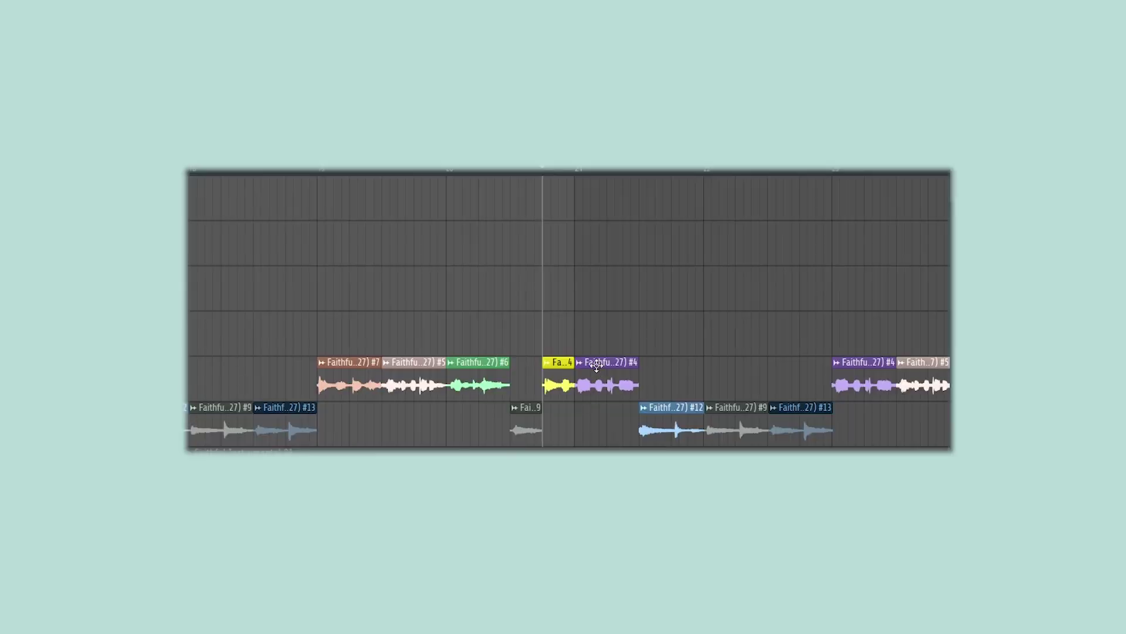
# Duplicate the #4 chop beside the yellow chop onto the track above, pull its start back over the yellow chop, and play both
pyautogui.moveTo(596, 365); pyautogui.dragTo(544, 331)
pyautogui.press('space')
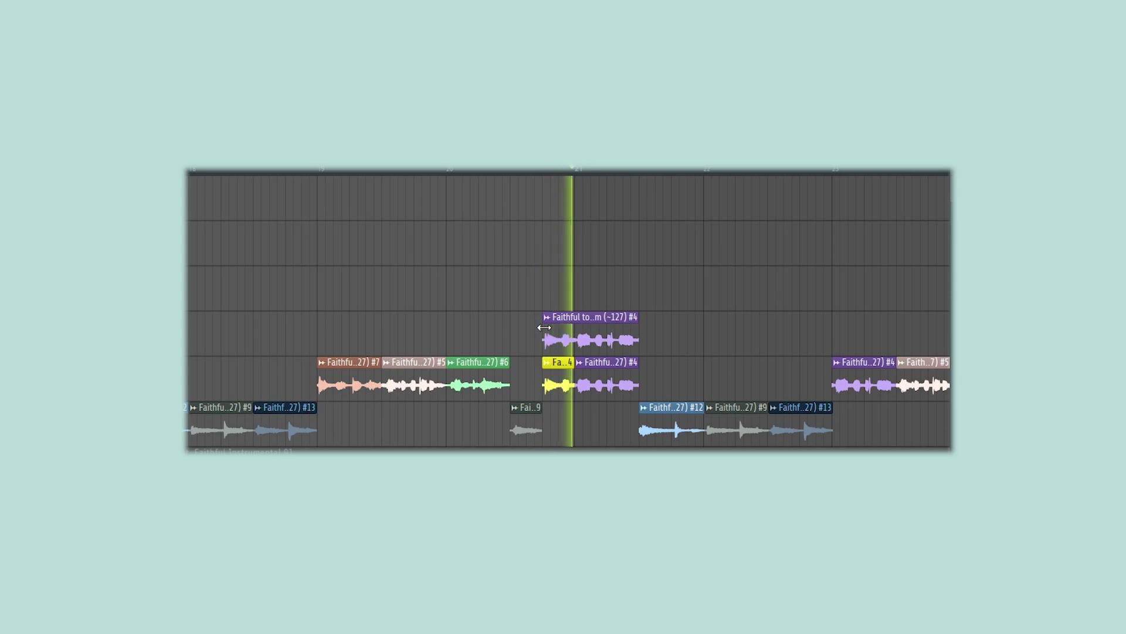
pyautogui.press('space')
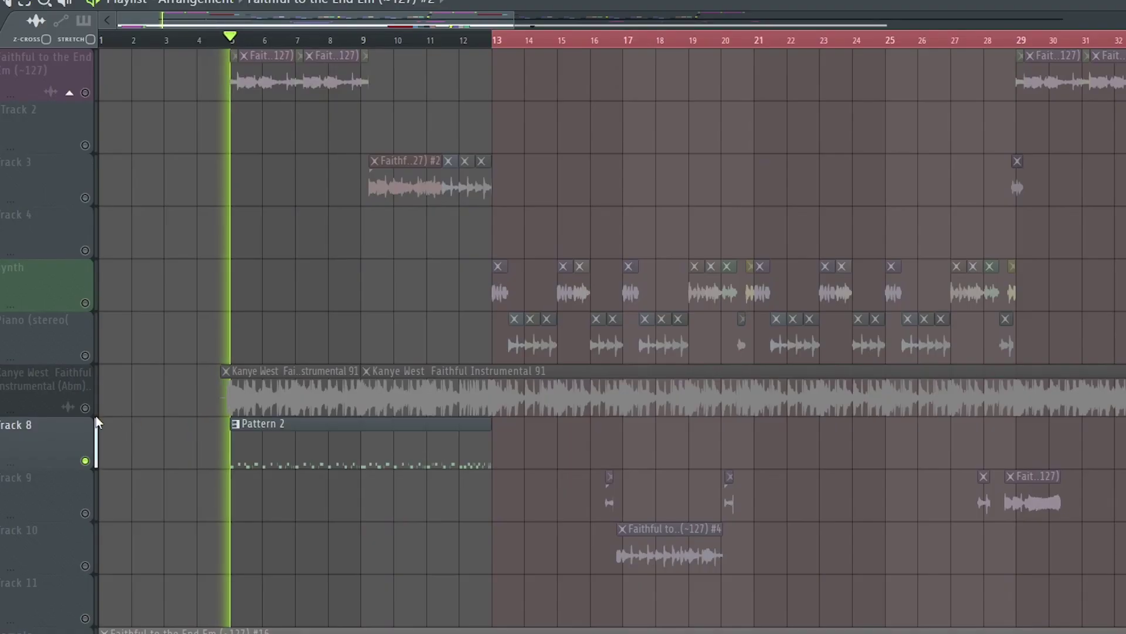
# Unmute the Kanye West Faithful Instrumental track to compare it with the Pattern 2 drums, and mute it again
pyautogui.click(88, 399)
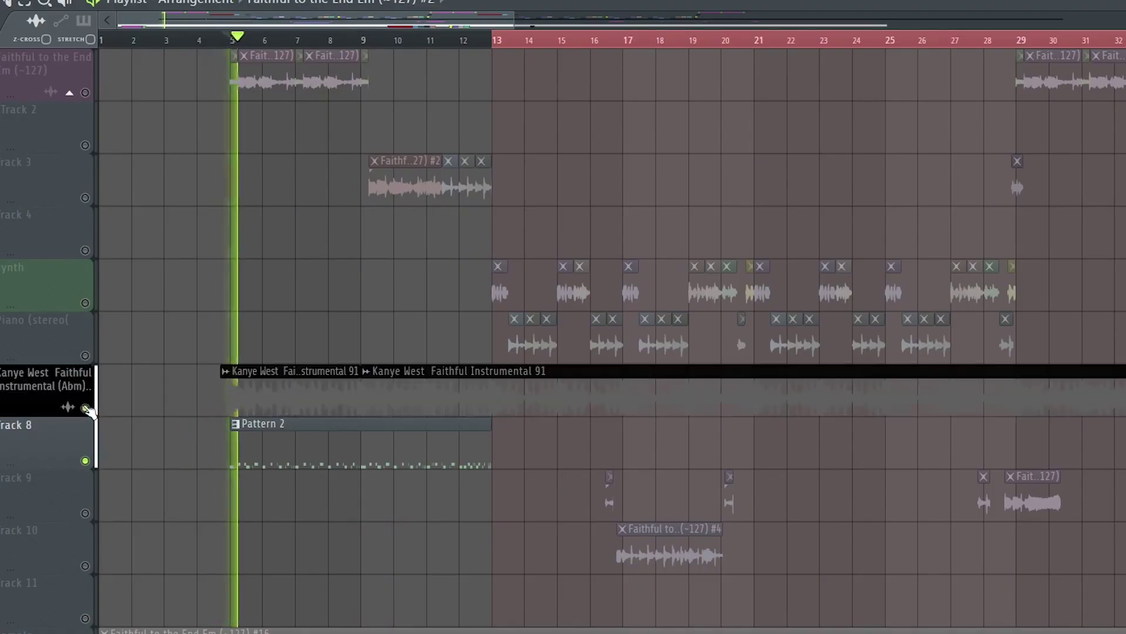
pyautogui.scroll(3, 206, 468)
pyautogui.click(87, 409)
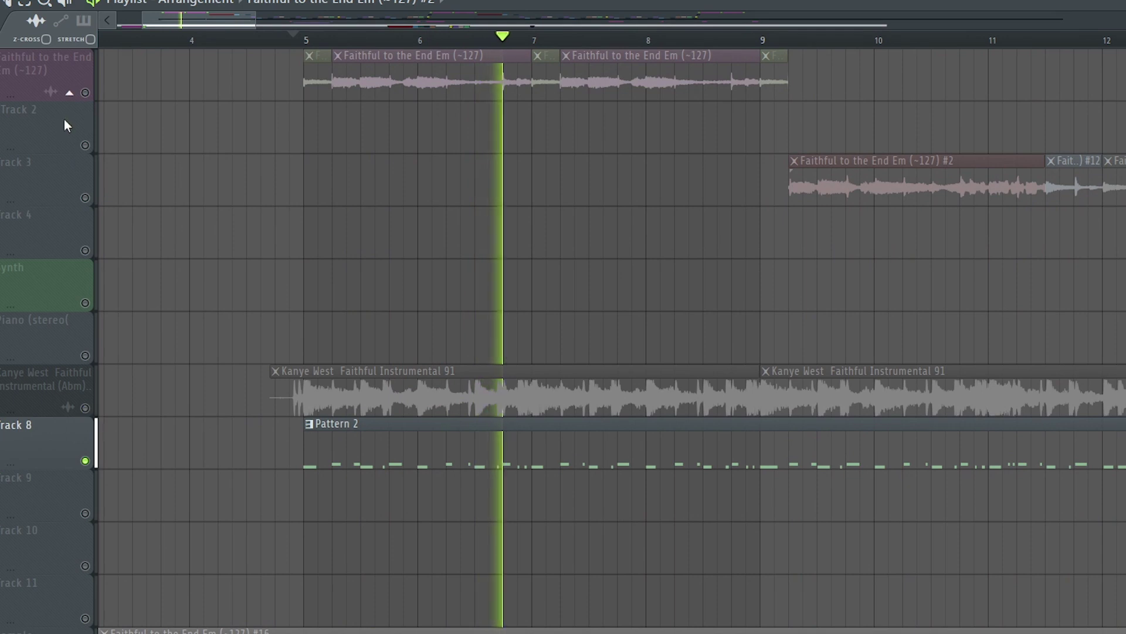
# Unmute the Faithful to the End Em sample track and Track 3 to hear them with the Pattern 2 drums
pyautogui.click(86, 94)
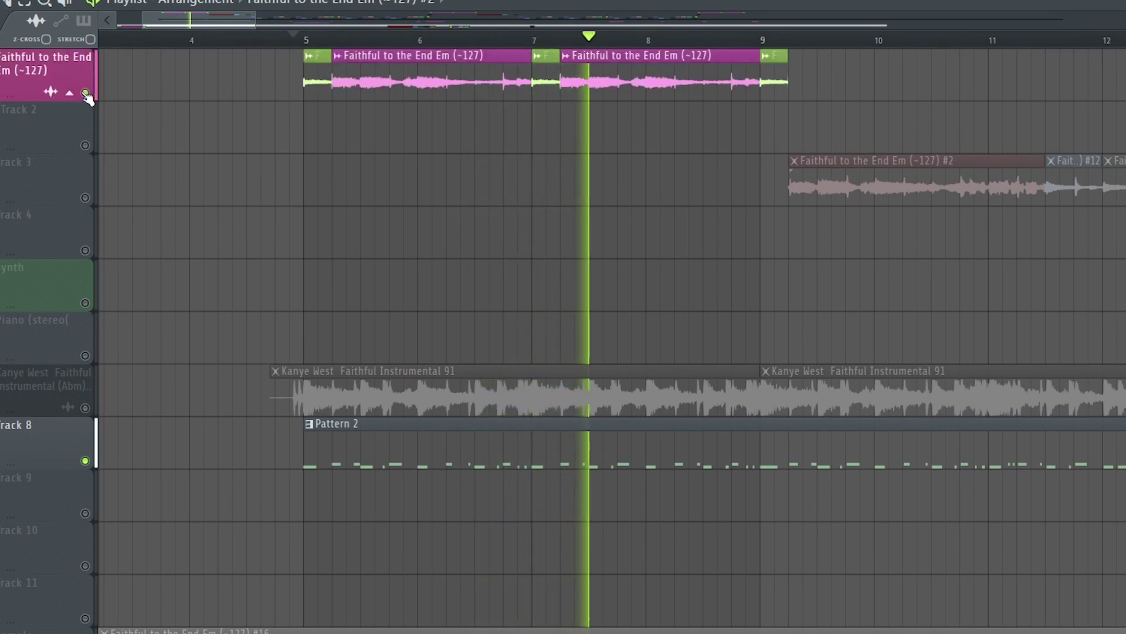
pyautogui.scroll(-2, 171, 282)
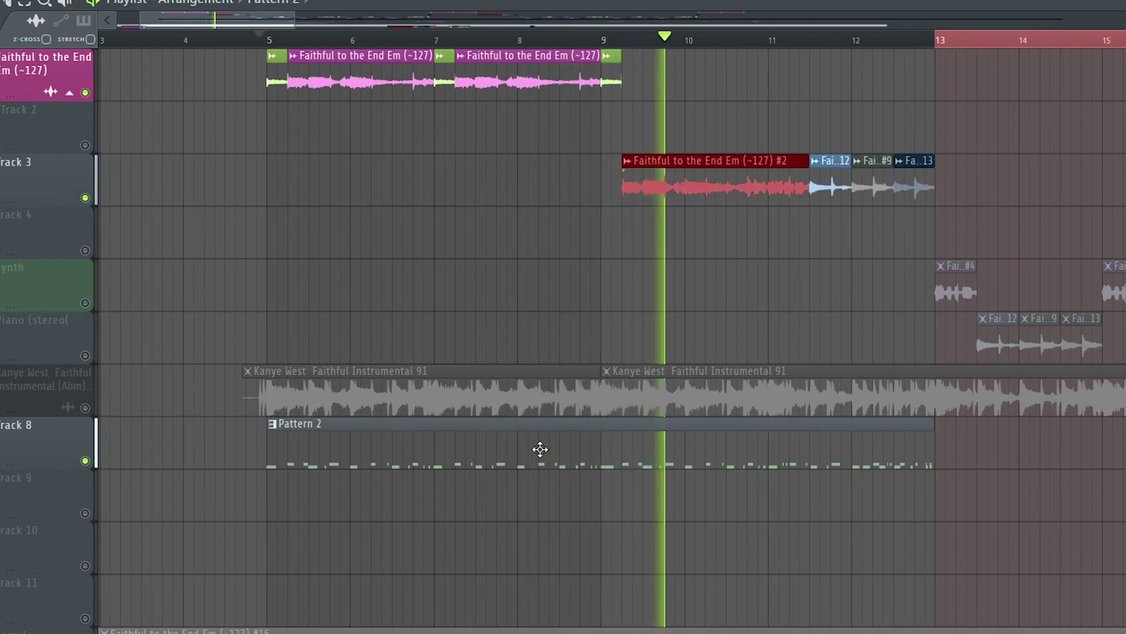
# Open the Pattern 2 drum notes in the piano roll and bring up its file options
pyautogui.doubleClick(557, 458)
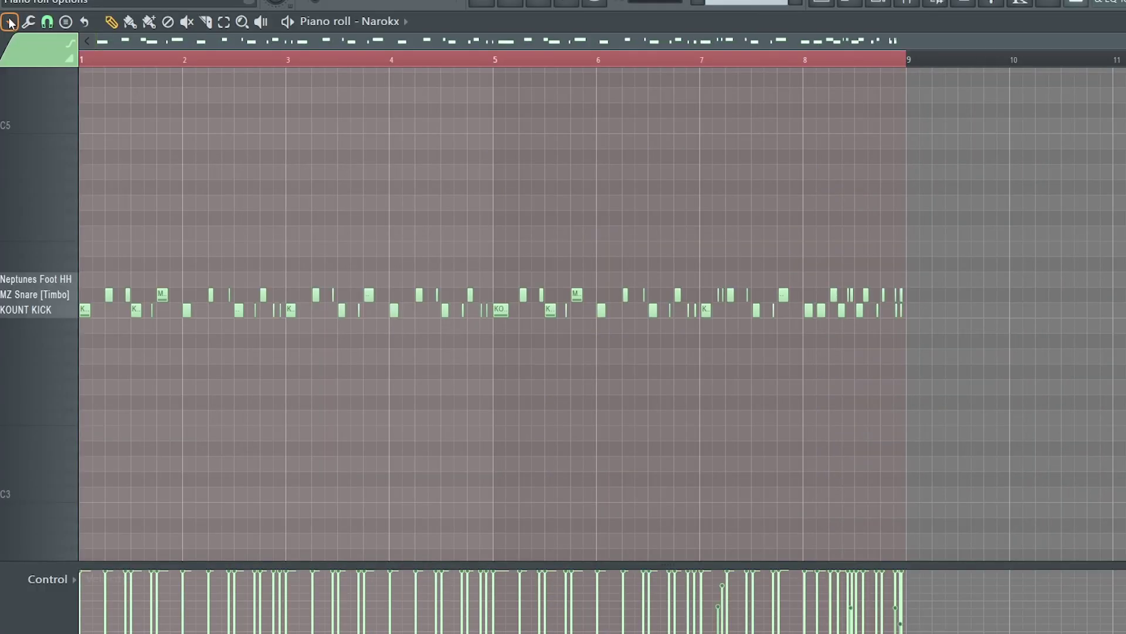
pyautogui.click(9, 21)
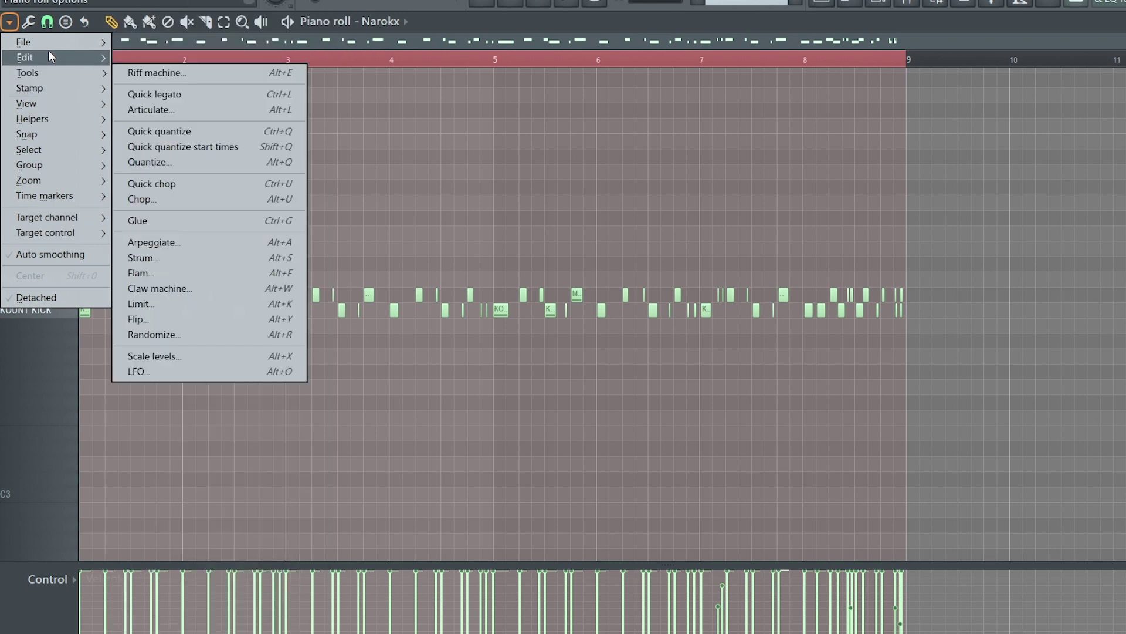
pyautogui.moveTo(48, 40)
# Open the Narokx drum kit from the channel rack and audition the KOUNT KICK, MZ Snare and Neptunes Foot HH pads
pyautogui.click(880, 5)
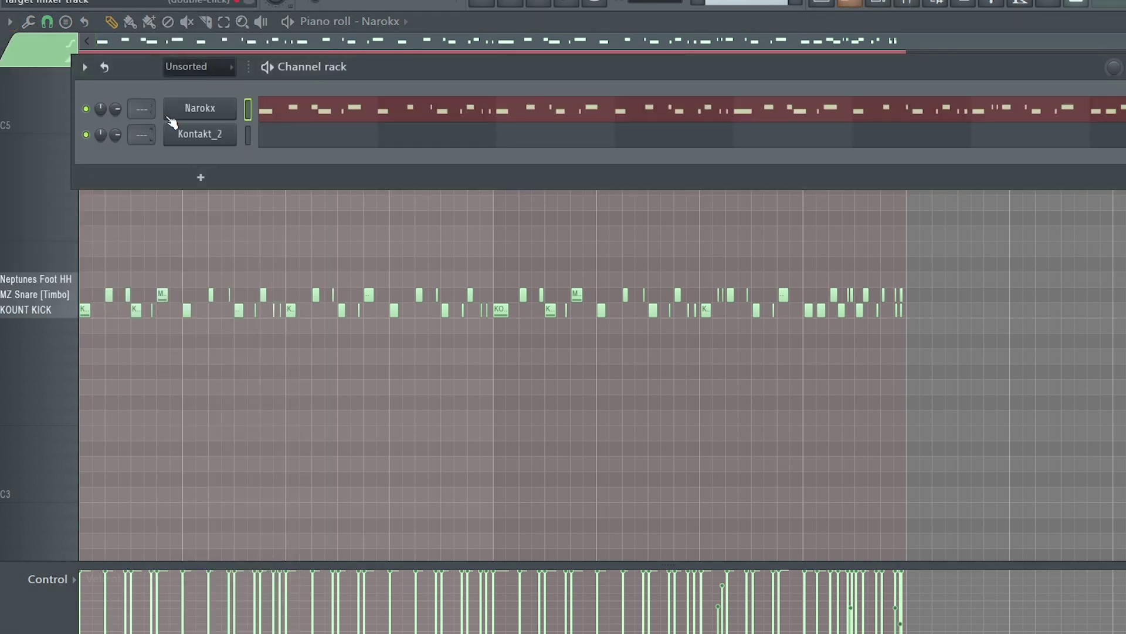
pyautogui.click(200, 110)
pyautogui.click(234, 381)
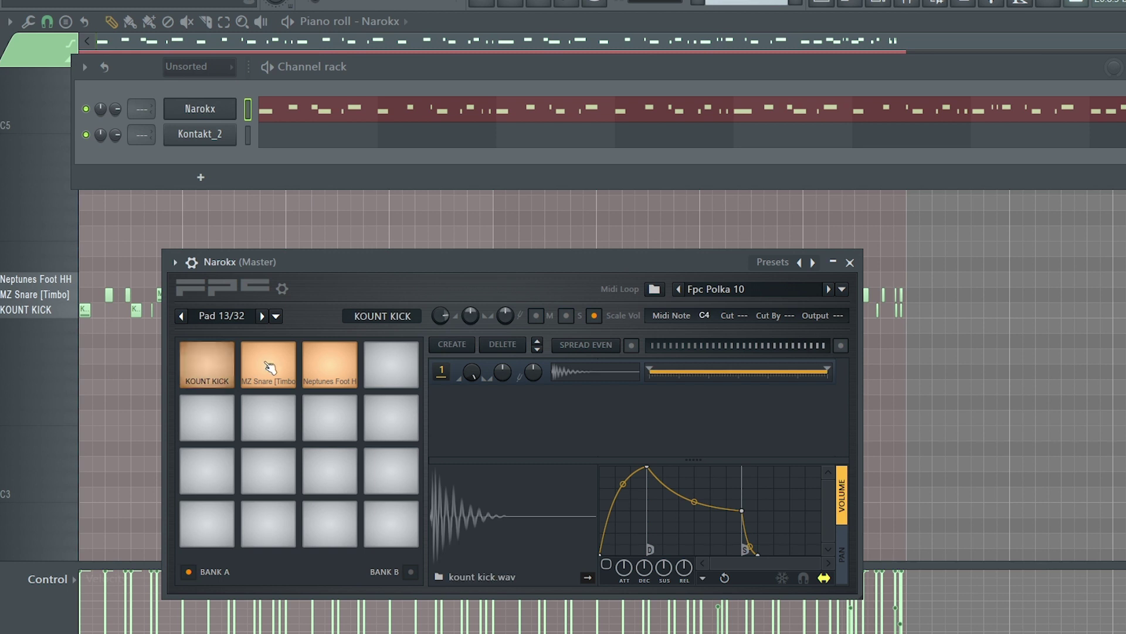
pyautogui.click(269, 365)
pyautogui.click(333, 368)
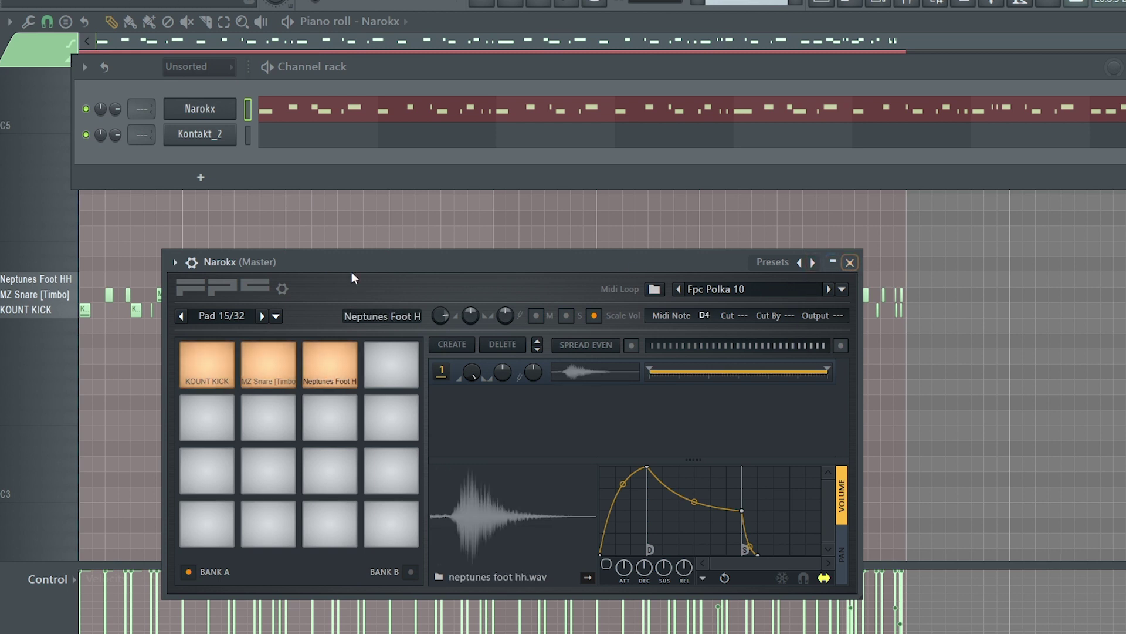
# Load the Narokx preset in the FPC drum machine and audition its kick and hi-hat pads
pyautogui.click(812, 262)
pyautogui.press('Down')
pyautogui.press('Down')
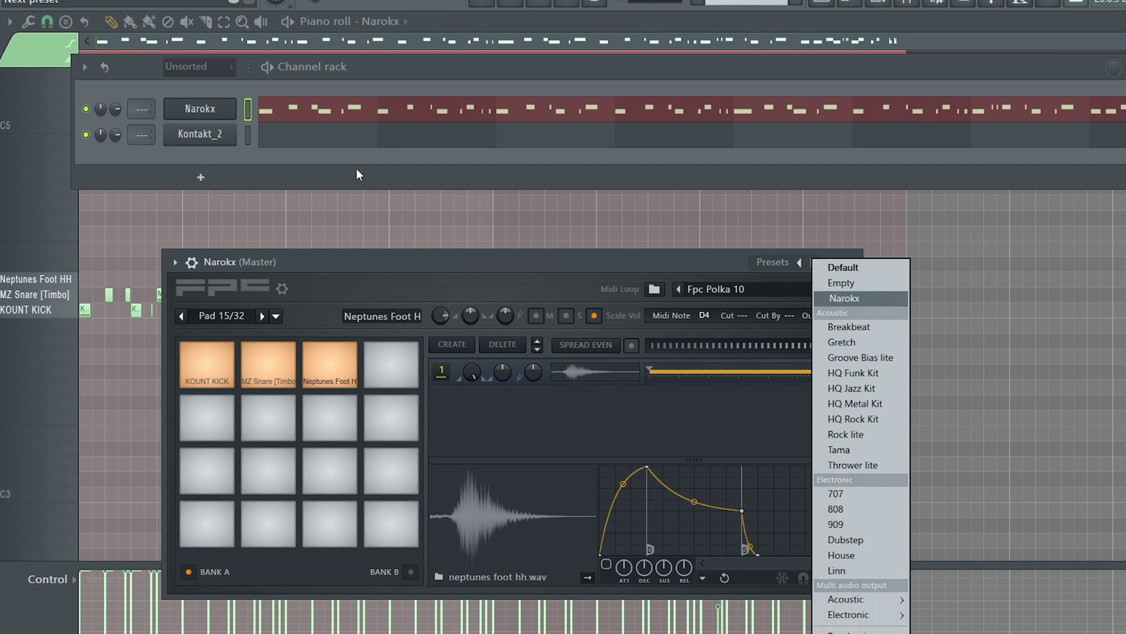
pyautogui.click(842, 298)
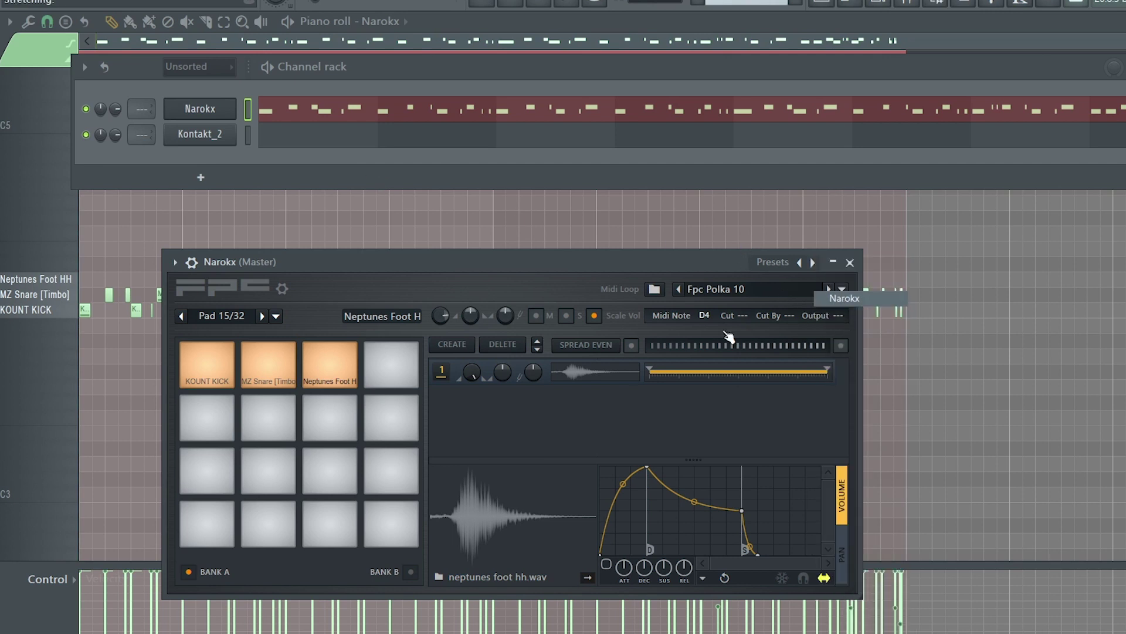
pyautogui.click(194, 359)
pyautogui.click(384, 372)
pyautogui.click(341, 367)
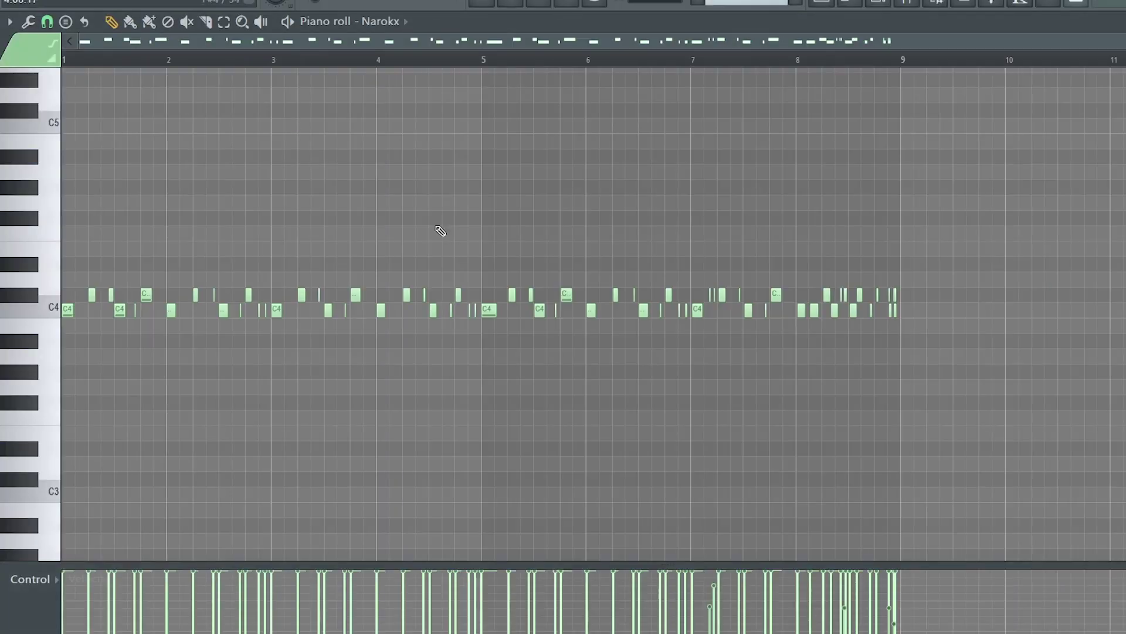
# Locate the option to export the Narokx drum notes as a MIDI file, and leave the piano roll options
pyautogui.click(10, 22)
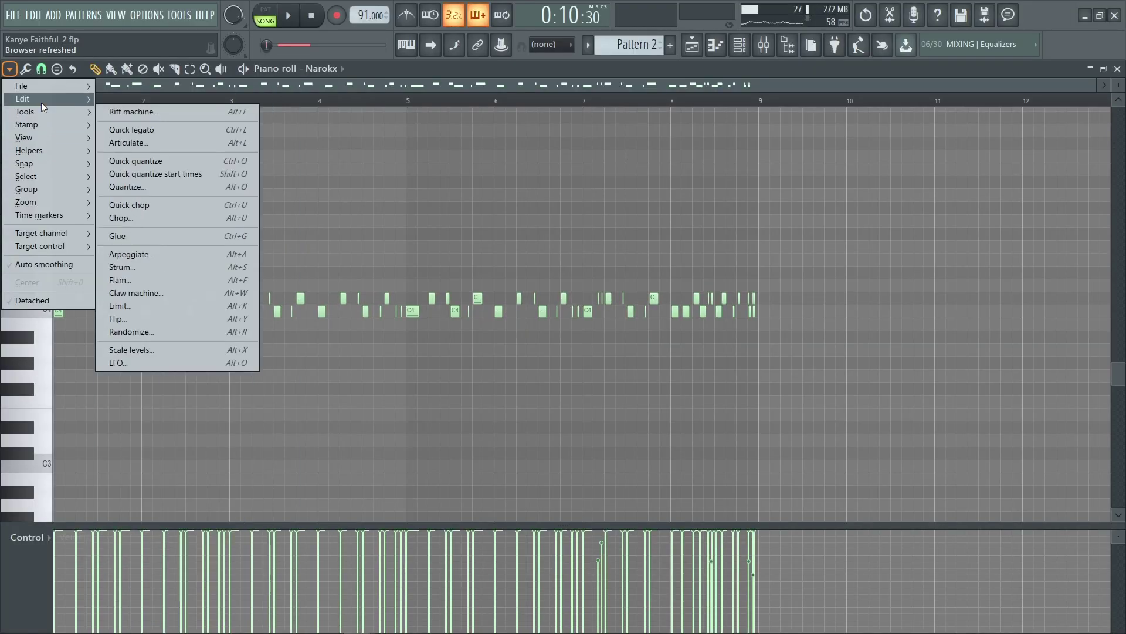
pyautogui.moveTo(40, 90)
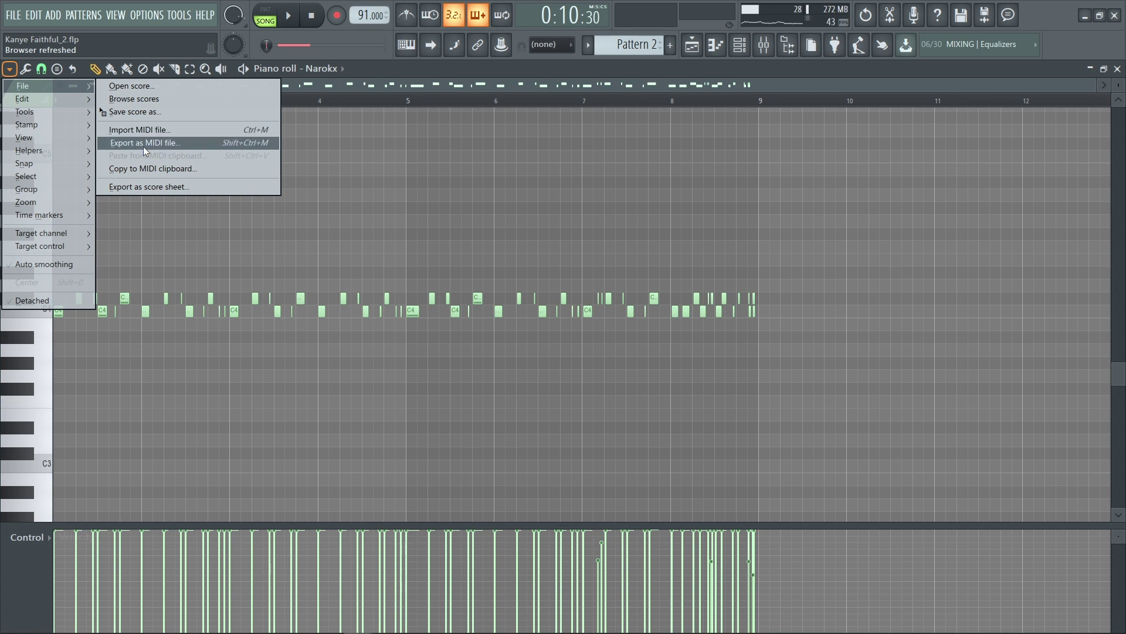
pyautogui.click(478, 182)
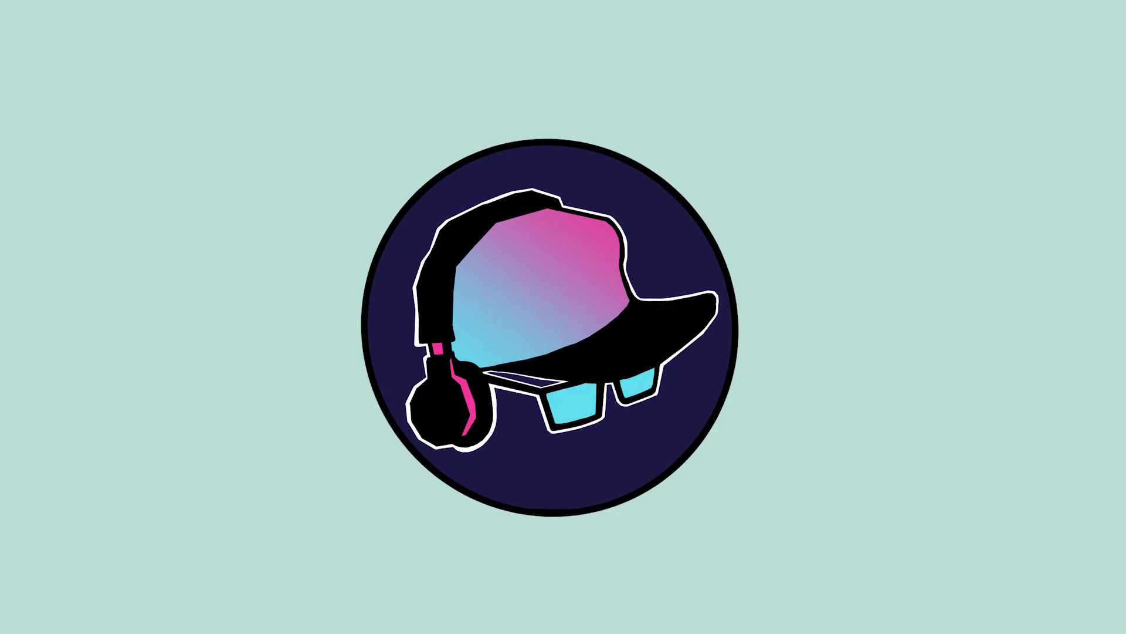